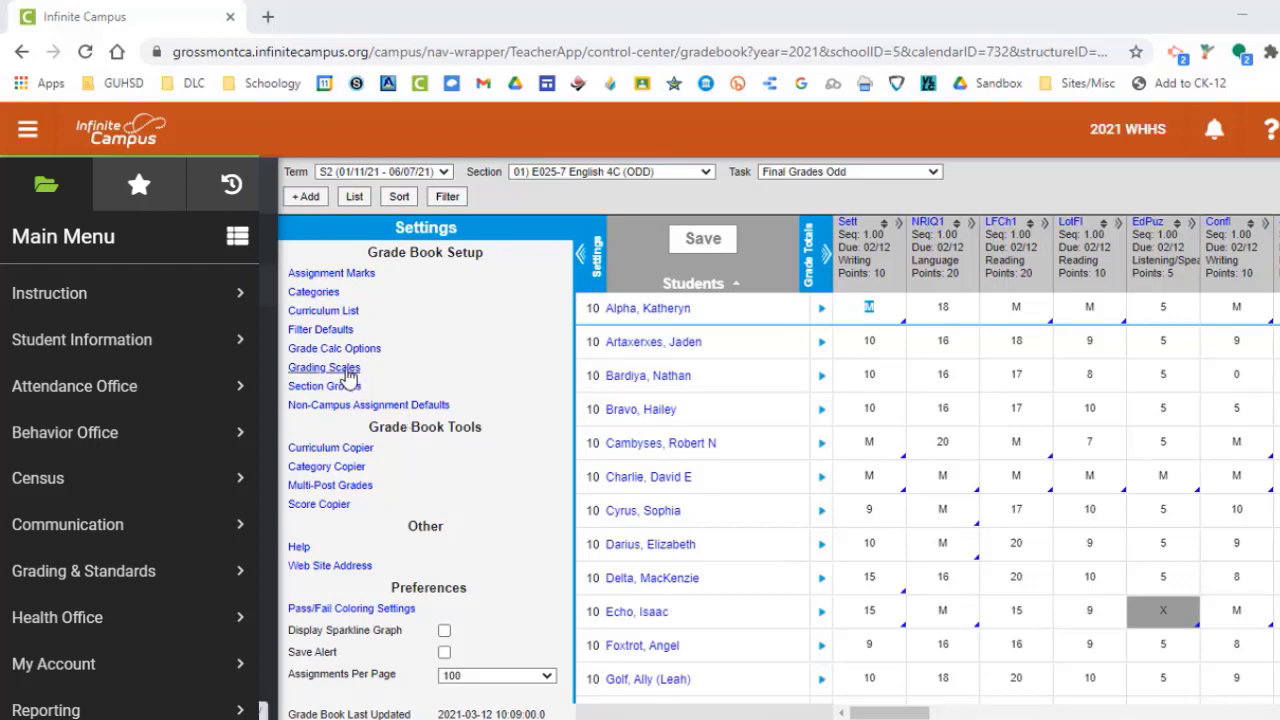
Step: Open the grading scales and draft a new grading scale named vbncvbn with five empty rows
{"action": "left_click", "coordinate": [345, 370]}
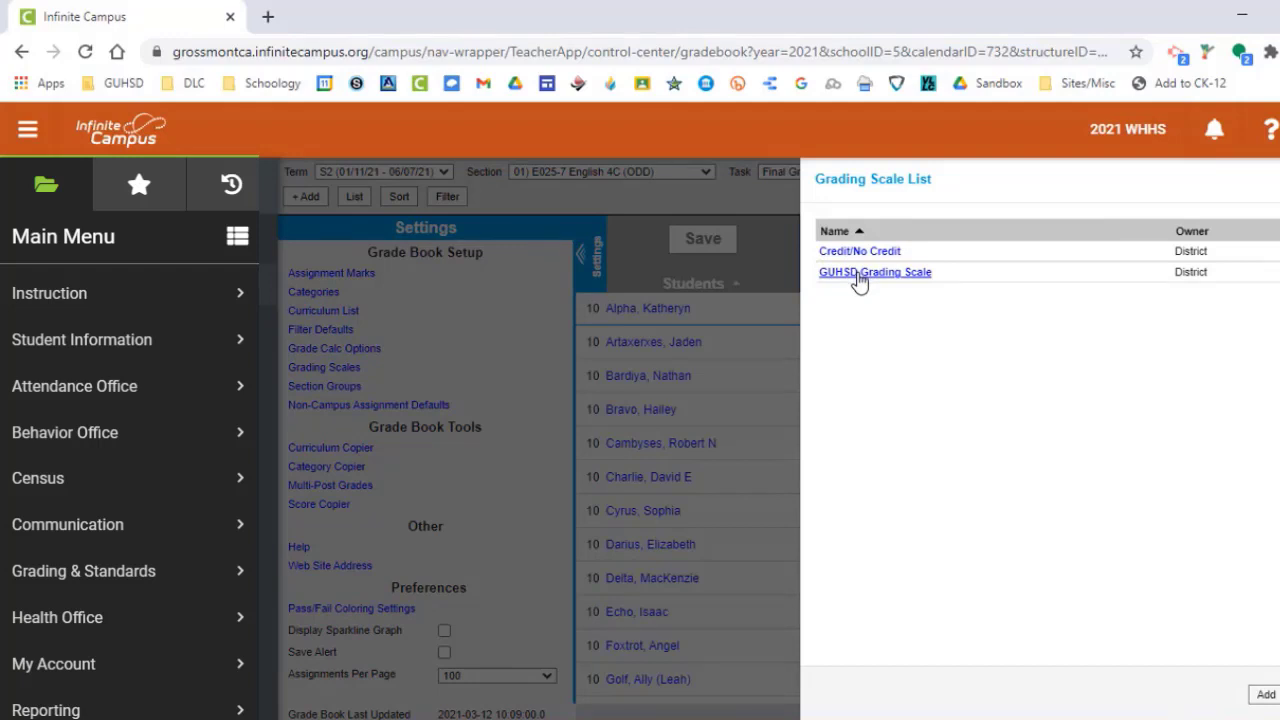
{"action": "left_click", "coordinate": [858, 276]}
{"action": "left_click", "coordinate": [1272, 697]}
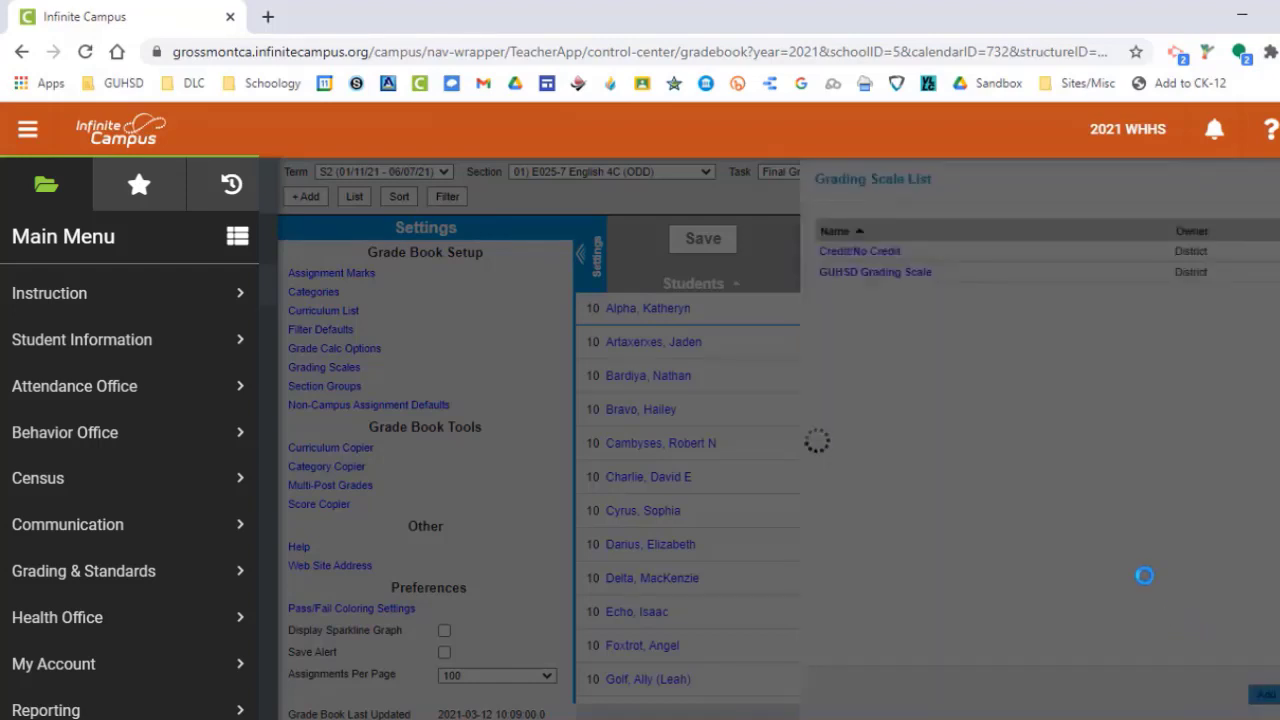
{"action": "left_click", "coordinate": [921, 253]}
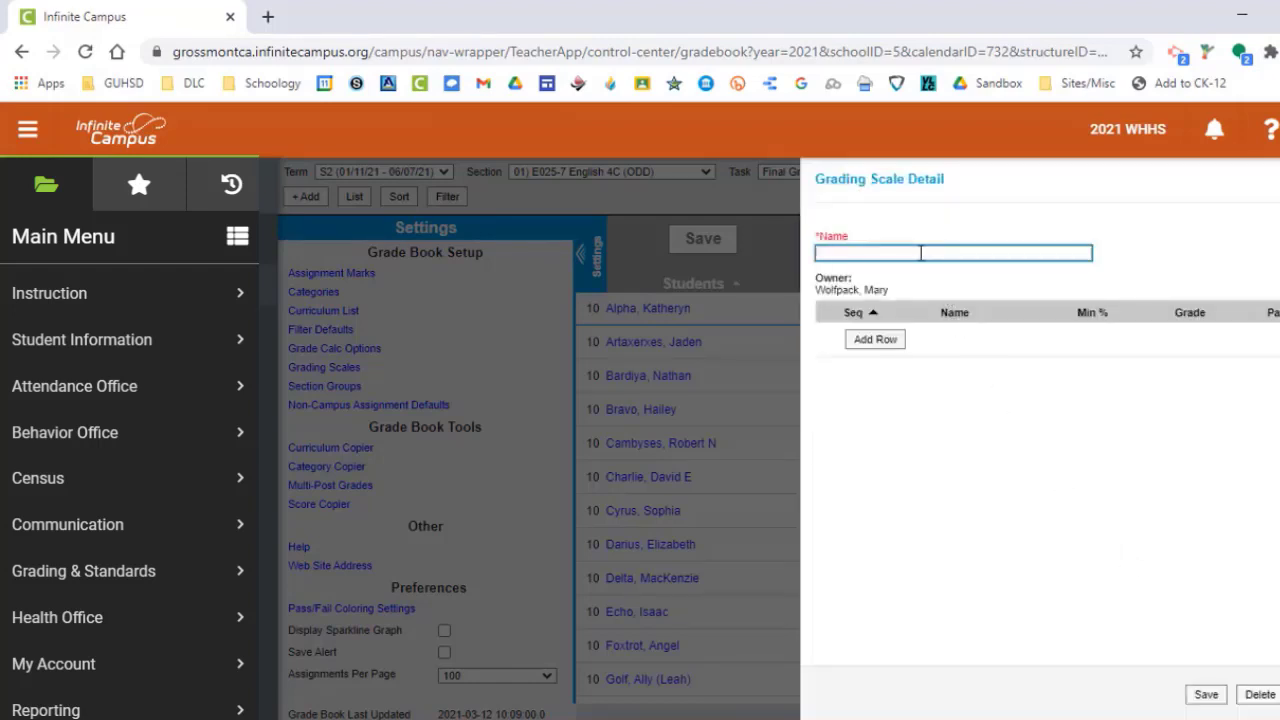
{"action": "type", "text": "vbncvbn"}
{"action": "left_click", "coordinate": [856, 341]}
{"action": "left_click", "coordinate": [860, 369]}
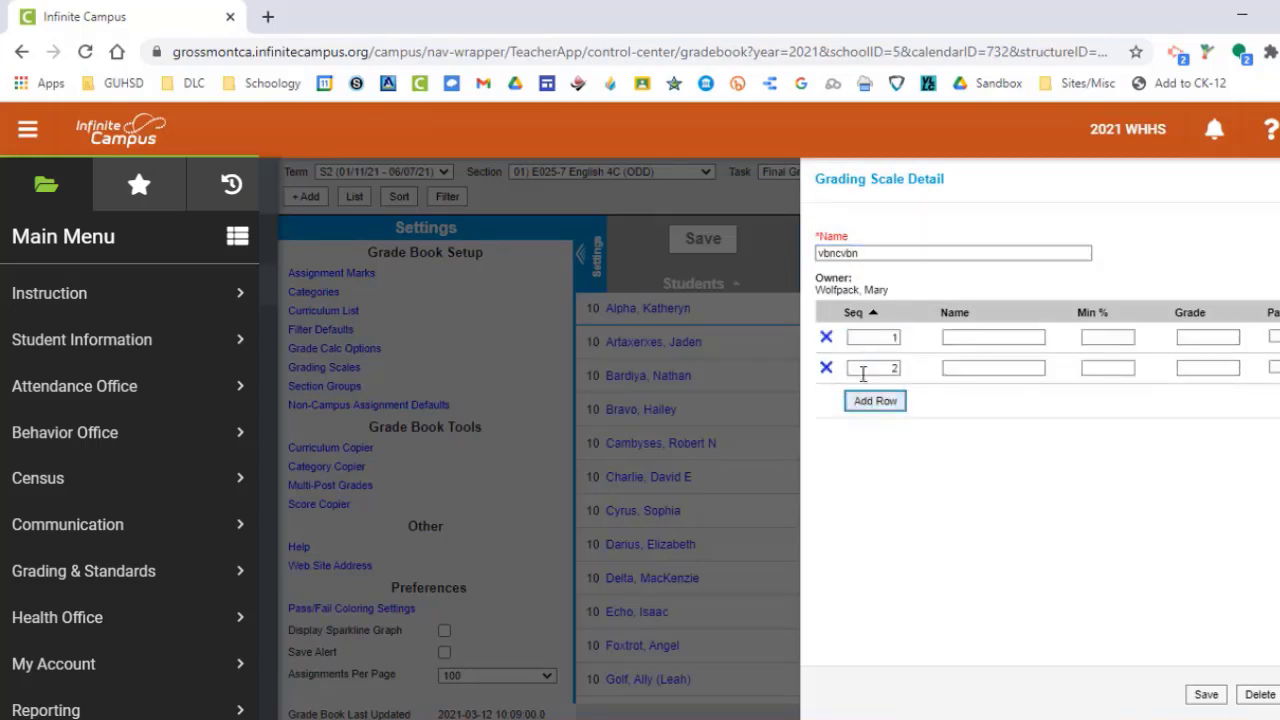
{"action": "left_click", "coordinate": [862, 403]}
{"action": "left_click", "coordinate": [863, 434]}
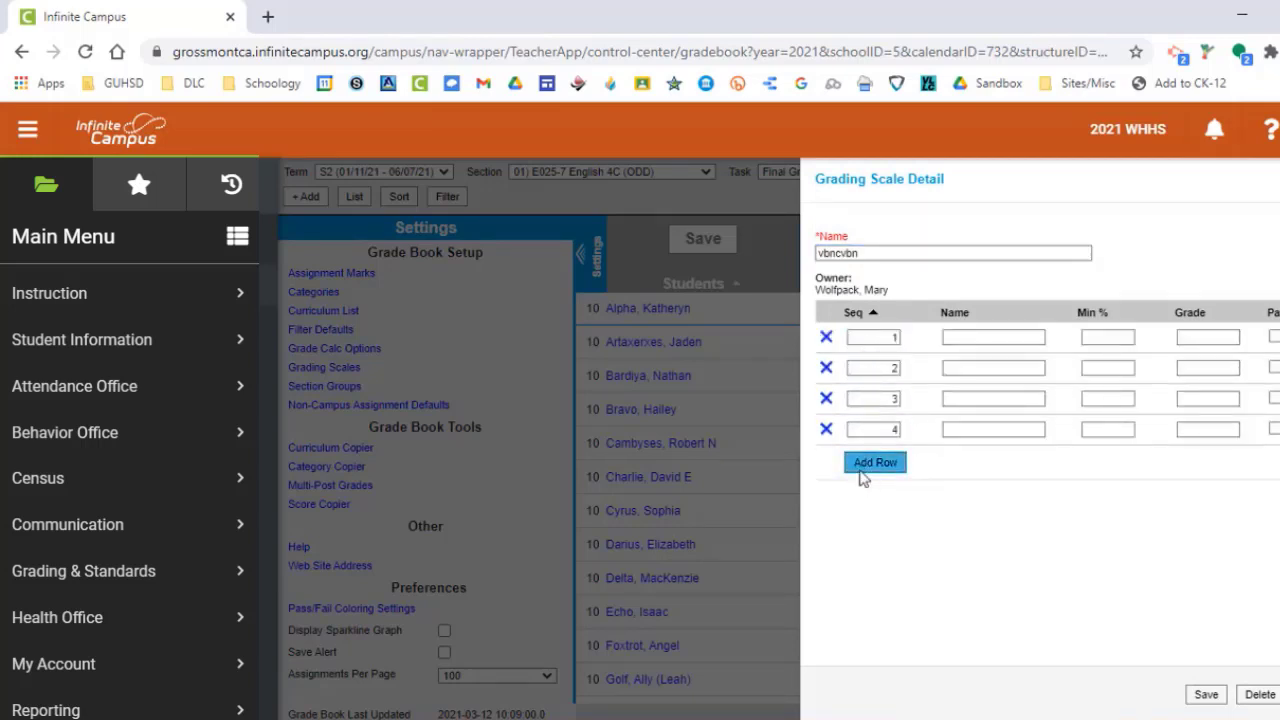
{"action": "left_click", "coordinate": [864, 466]}
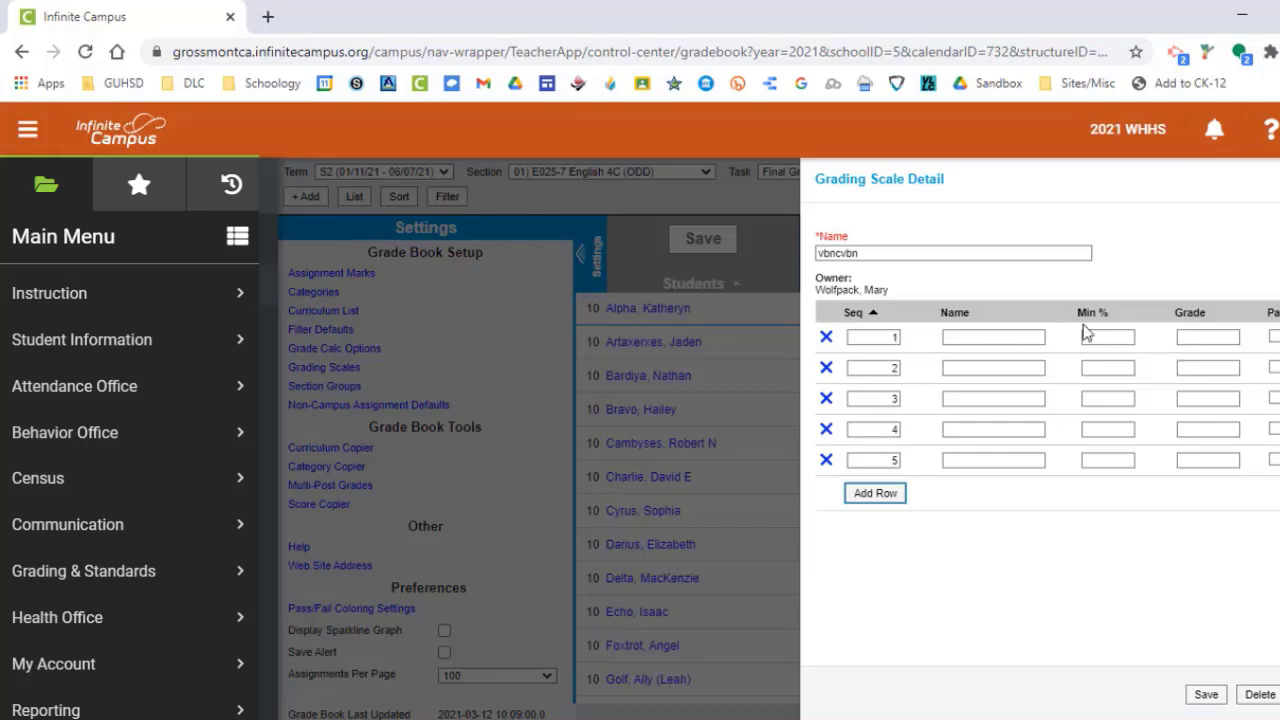
Step: Discard the unsaved grading scale and return to the grade book
{"action": "left_click", "coordinate": [990, 337]}
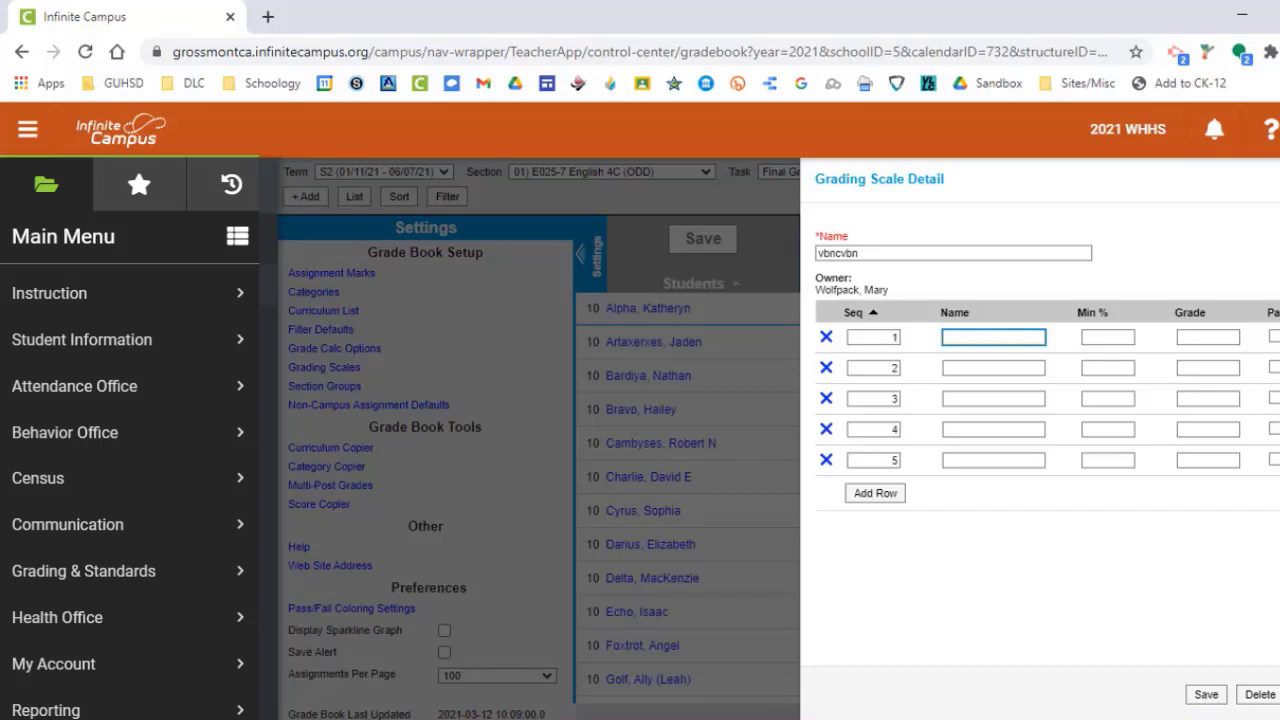
{"action": "left_click", "coordinate": [1279, 179]}
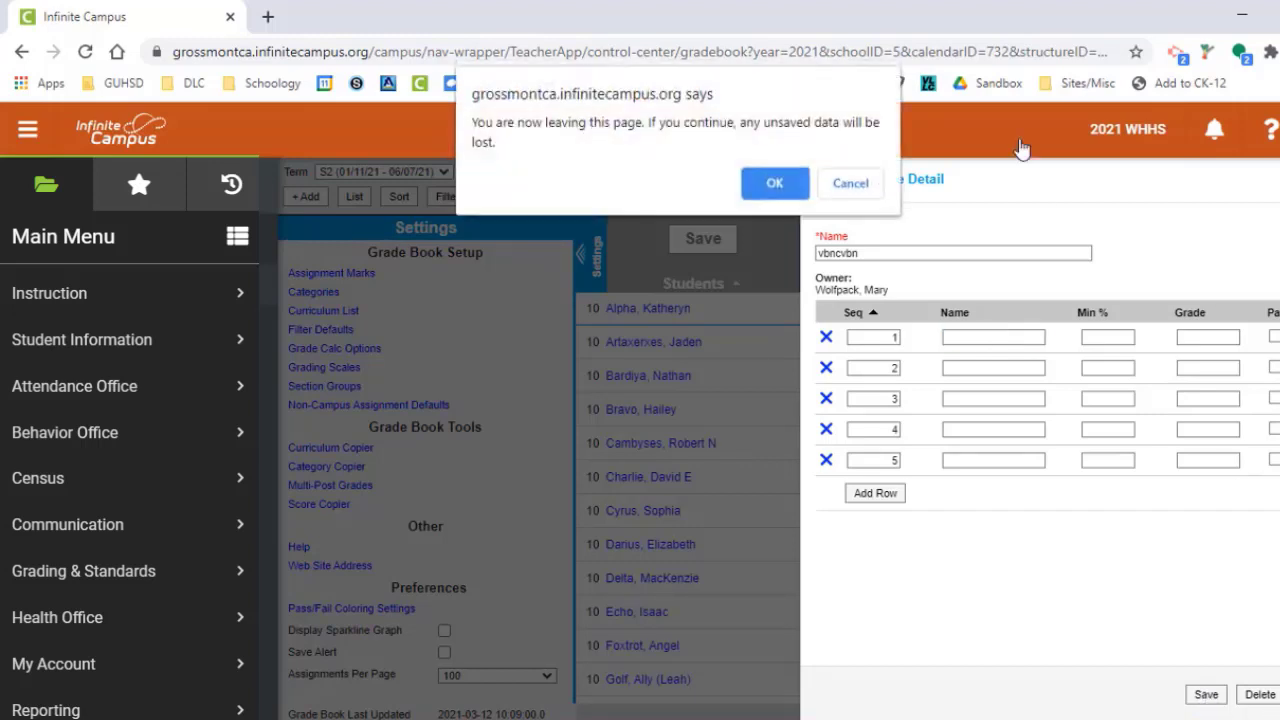
{"action": "left_click", "coordinate": [774, 184]}
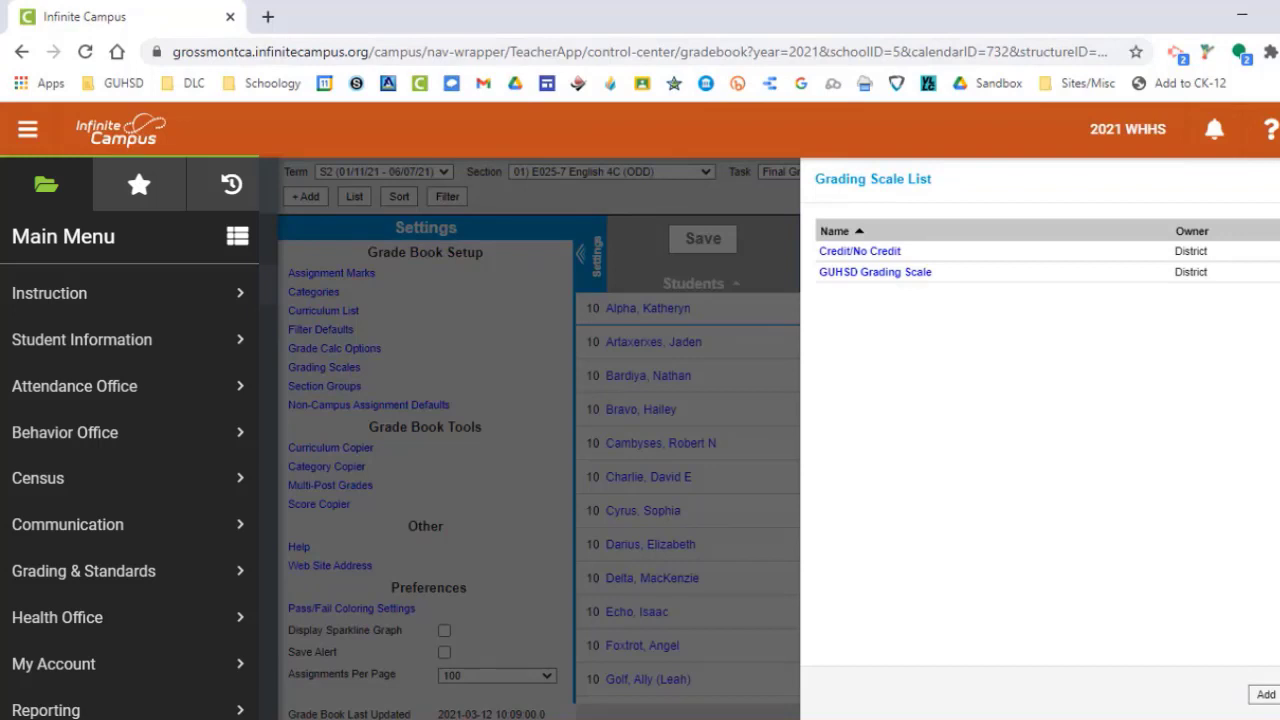
{"action": "left_click", "coordinate": [451, 430]}
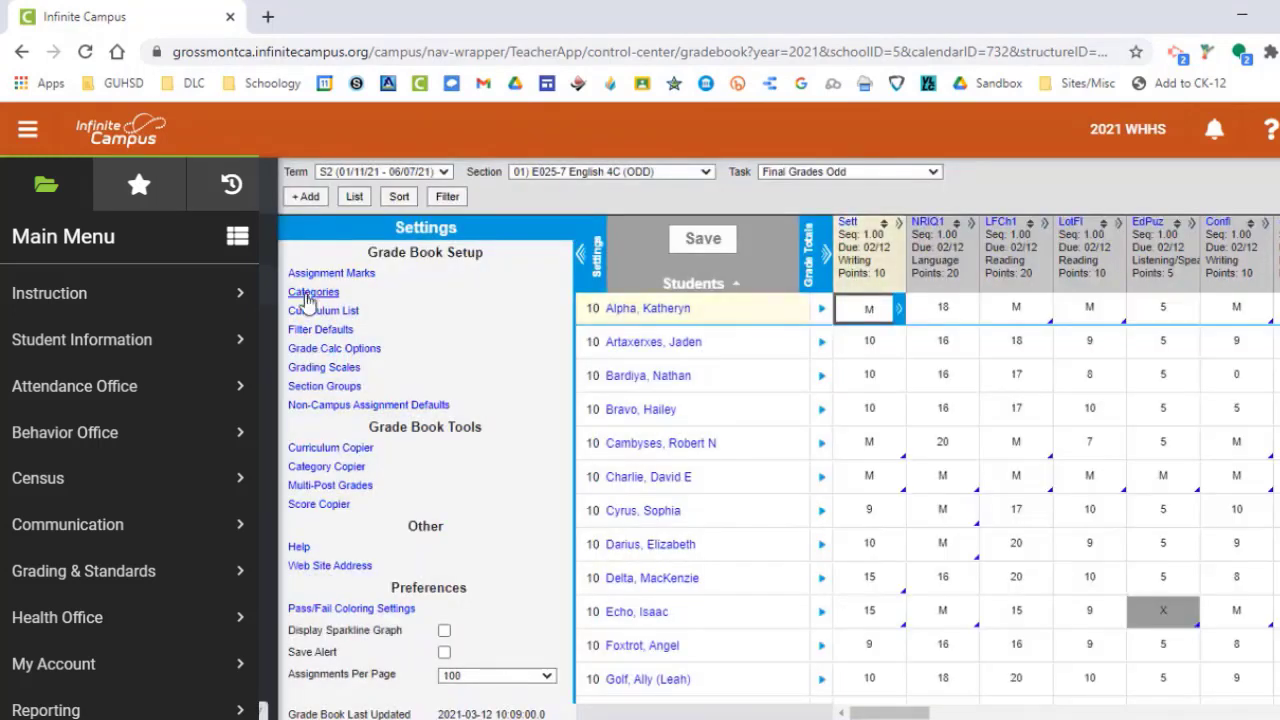
Step: Add a category named Projects and assign it to sections 05) E001-2 English 1, 05) E002-2 English 2 and 01) E024-7 English 3C
{"action": "left_click", "coordinate": [307, 296]}
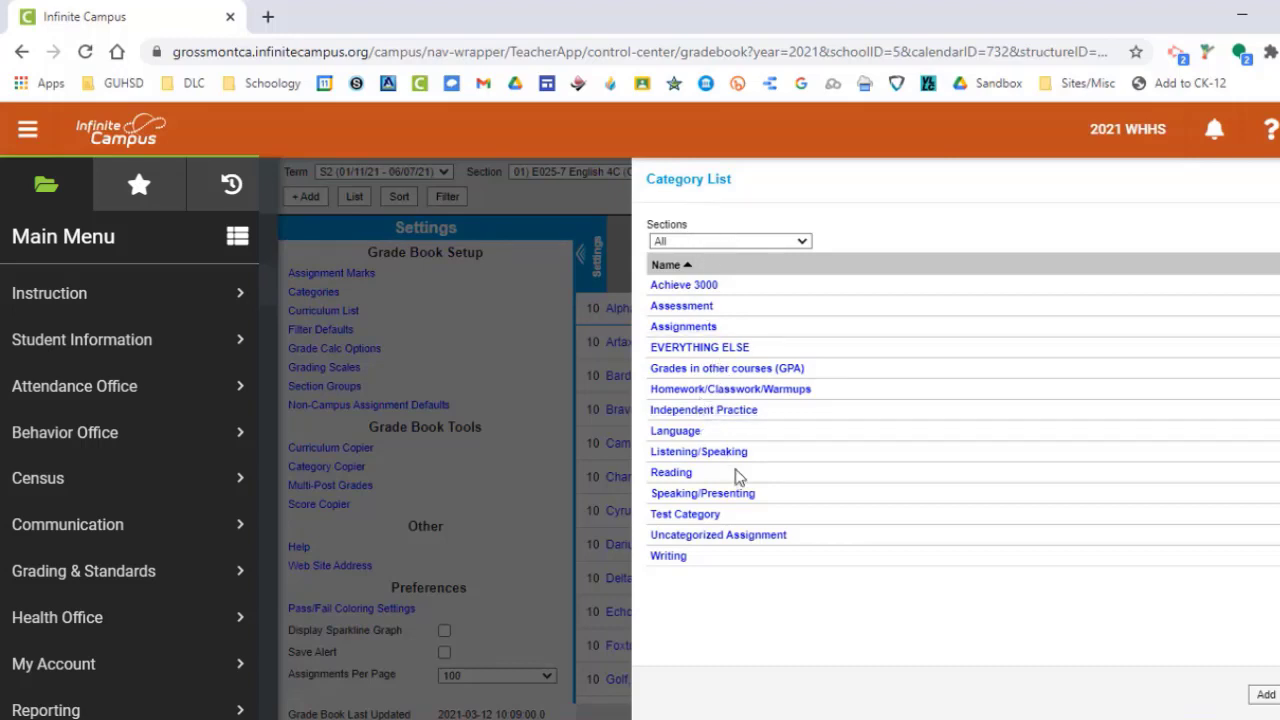
{"action": "left_click", "coordinate": [1266, 695]}
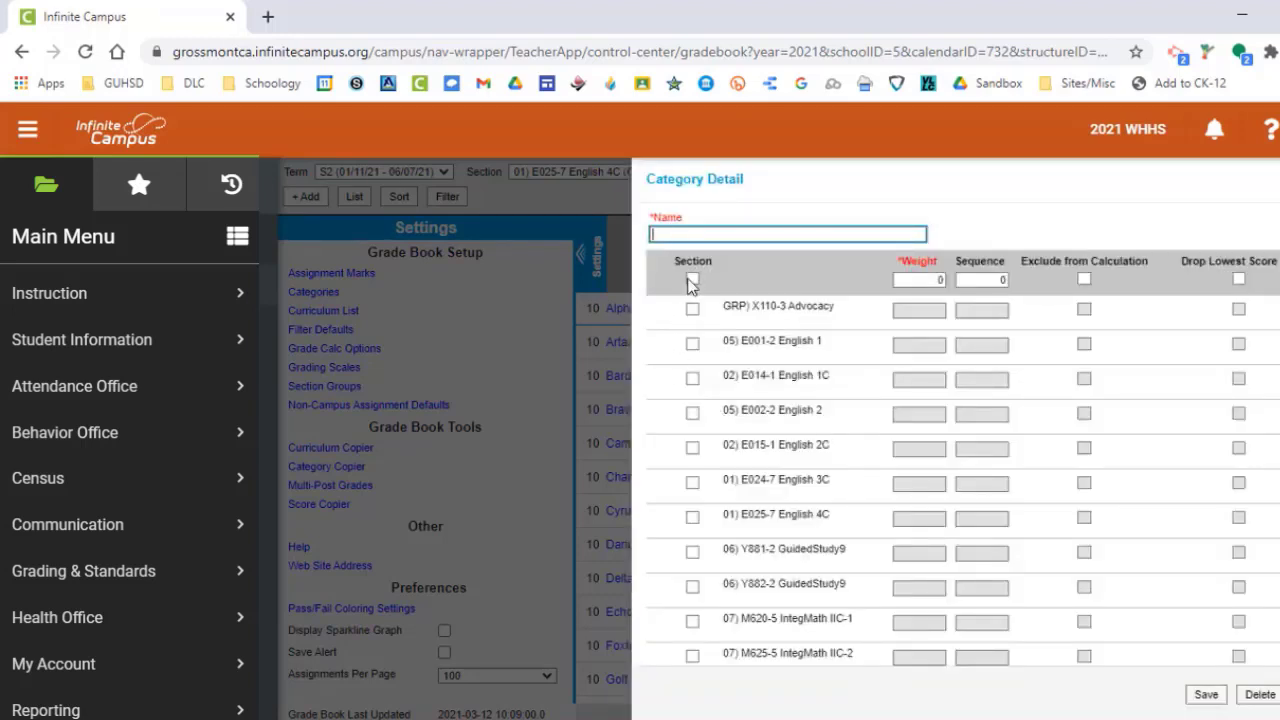
{"action": "type", "text": "Projects"}
{"action": "left_click", "coordinate": [691, 344]}
{"action": "left_click", "coordinate": [692, 413]}
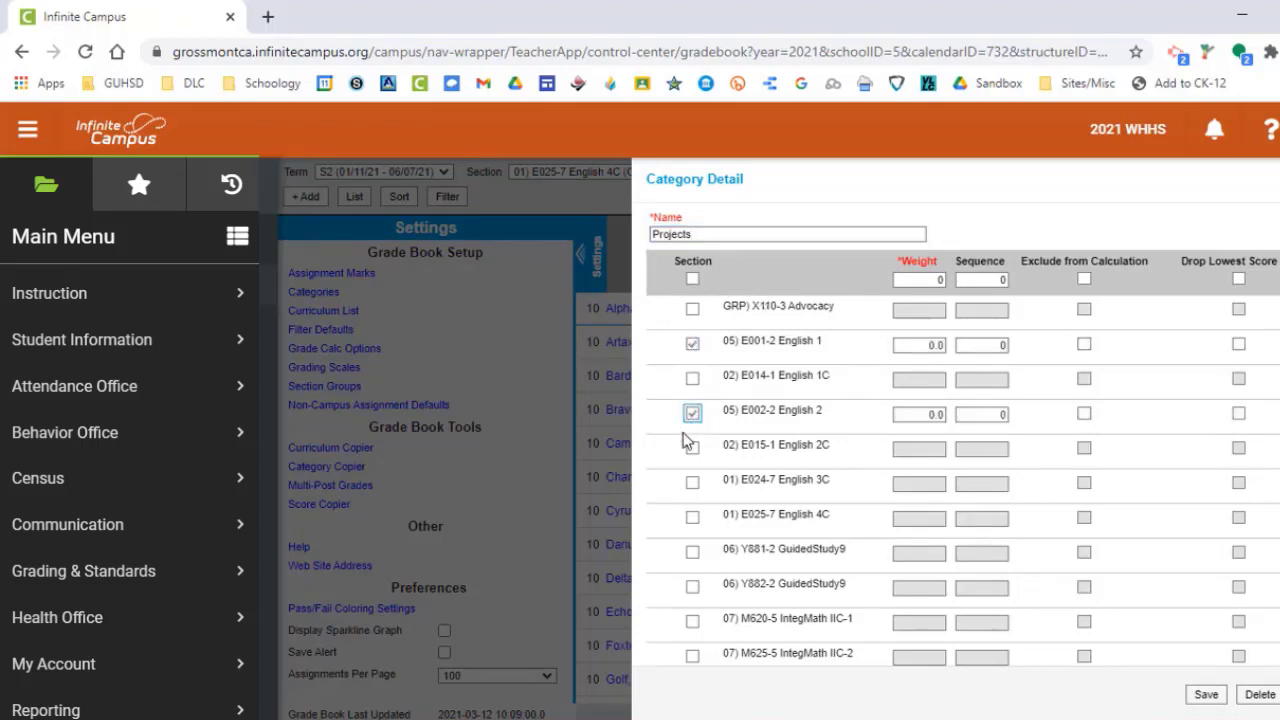
{"action": "left_click", "coordinate": [692, 483]}
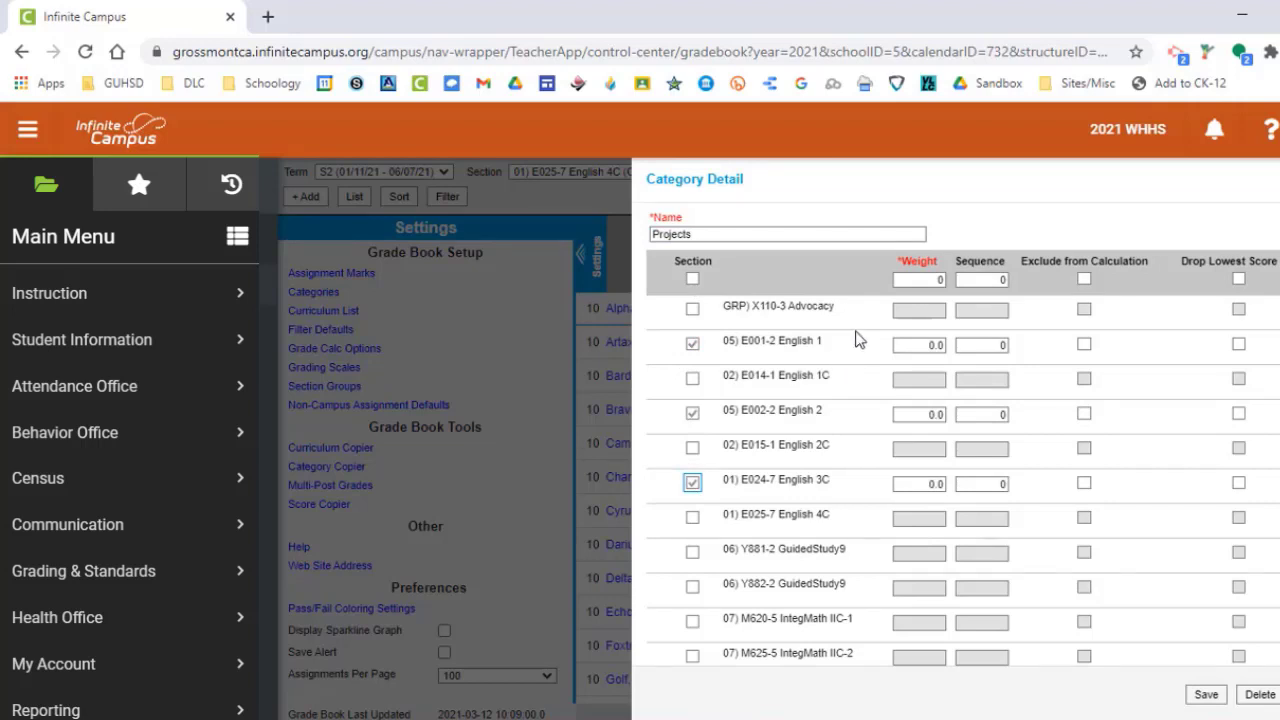
Step: Set the Projects weight to 40 for all selected sections, exclude it from calculation in English 1, and save the category
{"action": "double_click", "coordinate": [928, 279]}
{"action": "type", "text": "40"}
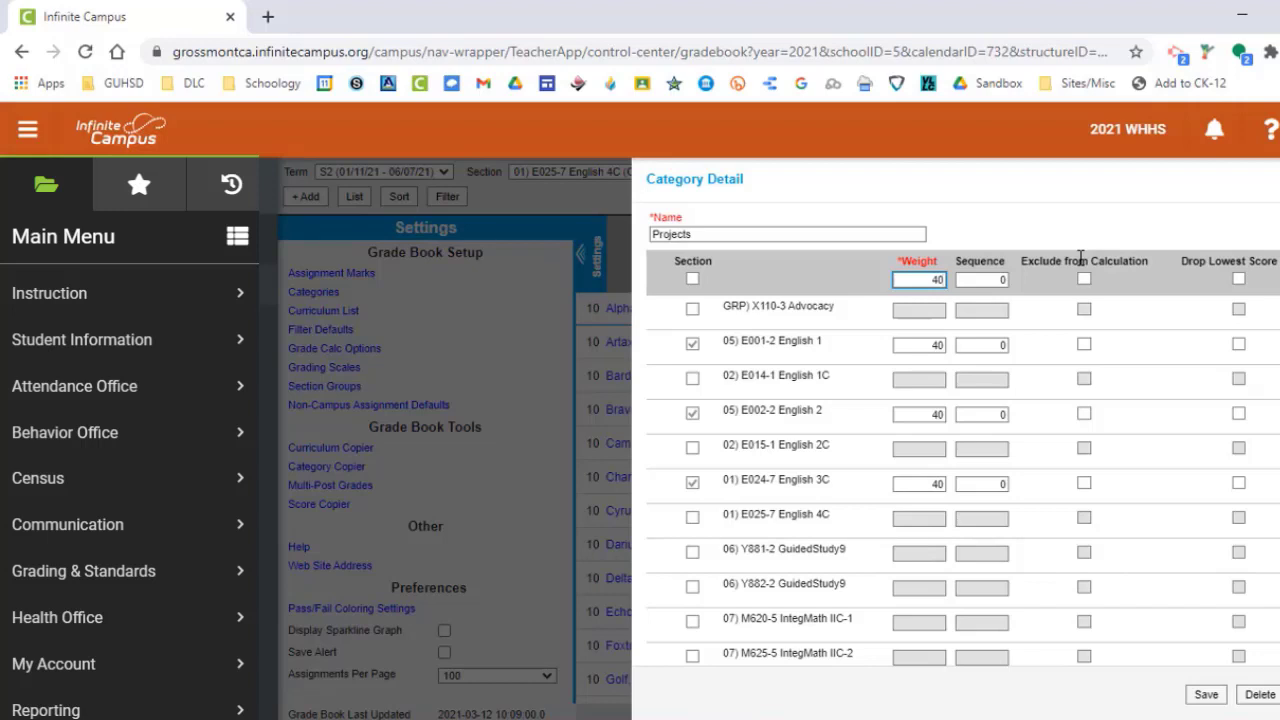
{"action": "left_click", "coordinate": [1085, 345]}
{"action": "left_click", "coordinate": [1085, 345]}
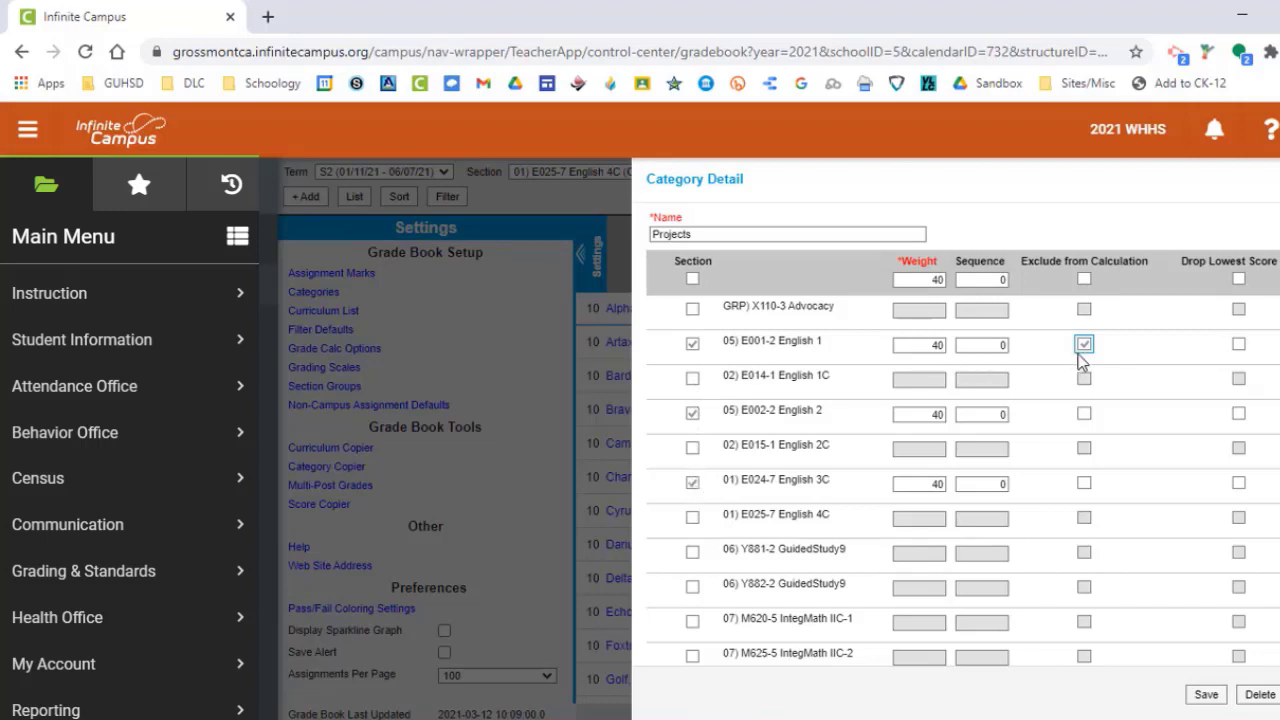
{"action": "left_click", "coordinate": [1207, 696]}
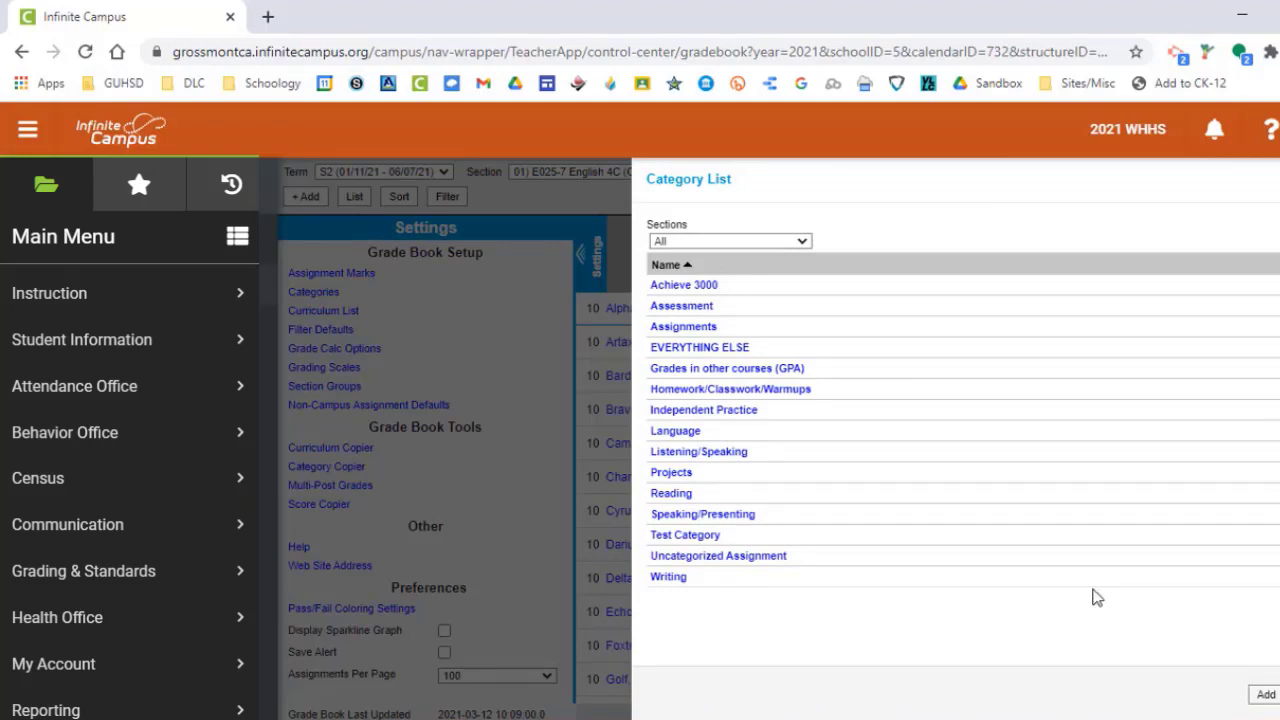
Step: Try adding section 02) E014-1 English 1C to the Language category, discard the edit and close the category list
{"action": "left_click", "coordinate": [677, 433]}
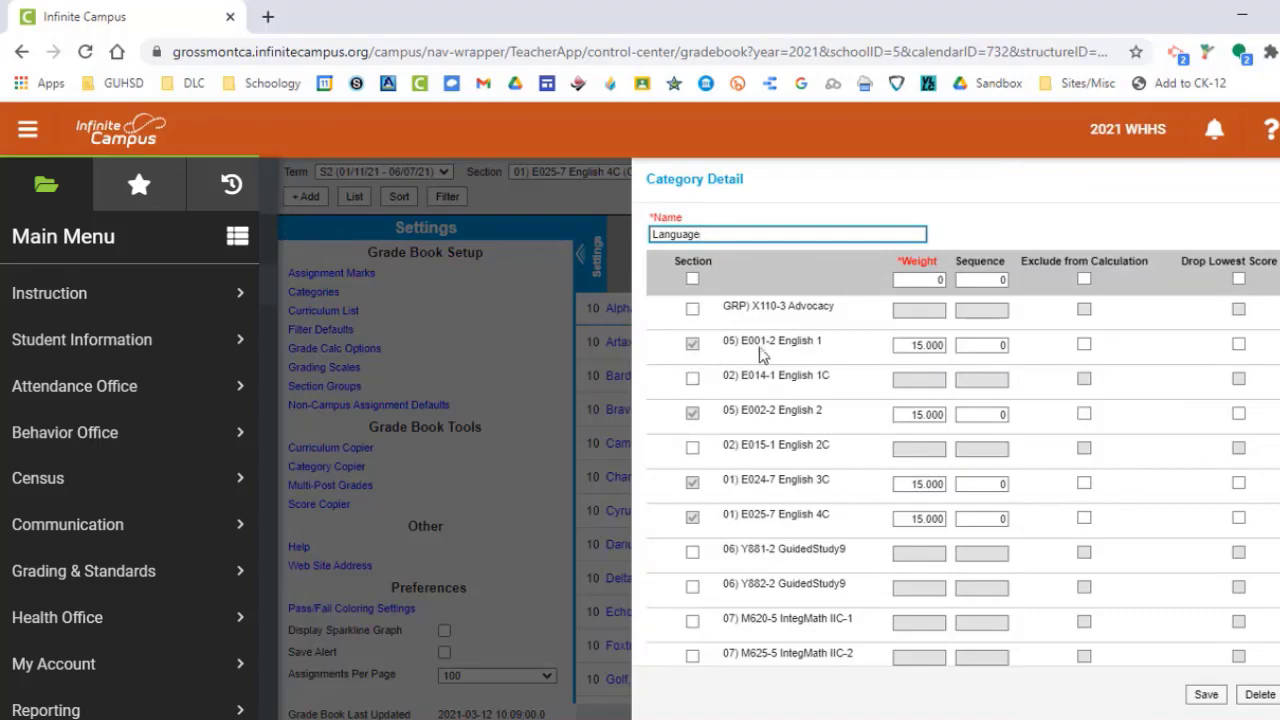
{"action": "scroll", "coordinate": [768, 355], "scroll_direction": "down", "scroll_amount": 2}
{"action": "scroll", "coordinate": [770, 356], "scroll_direction": "up", "scroll_amount": 1}
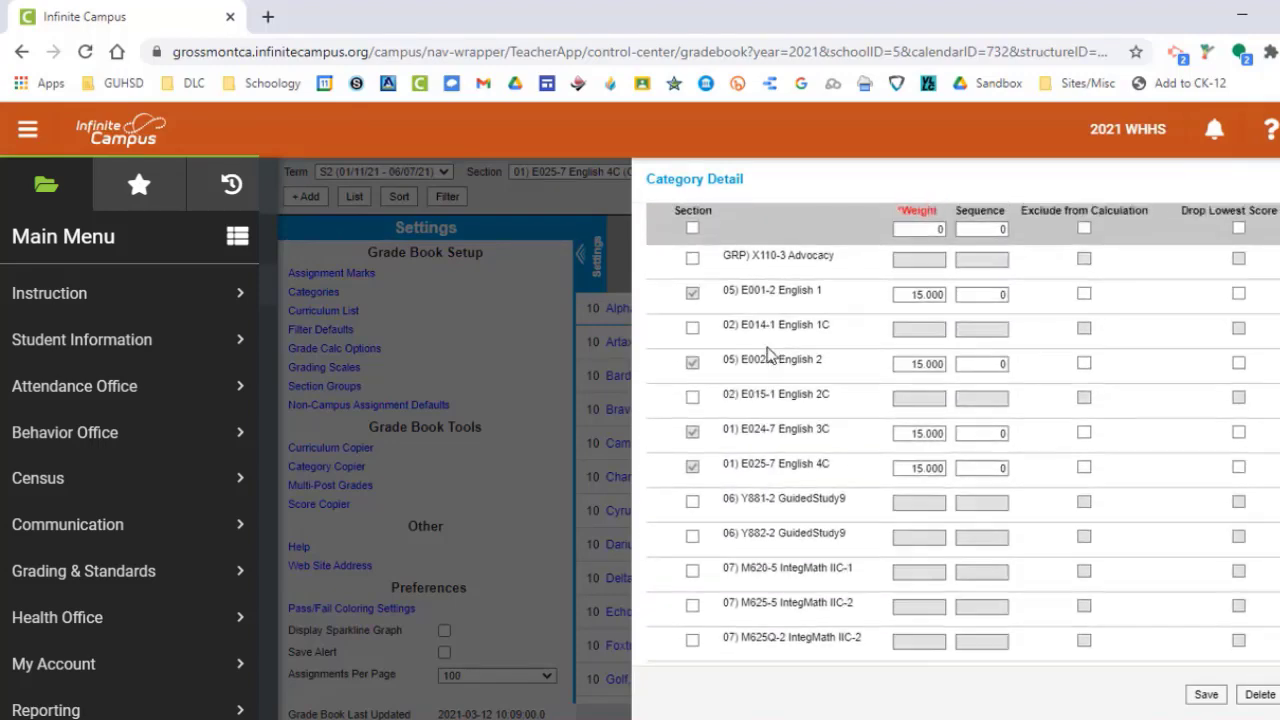
{"action": "left_click", "coordinate": [692, 352]}
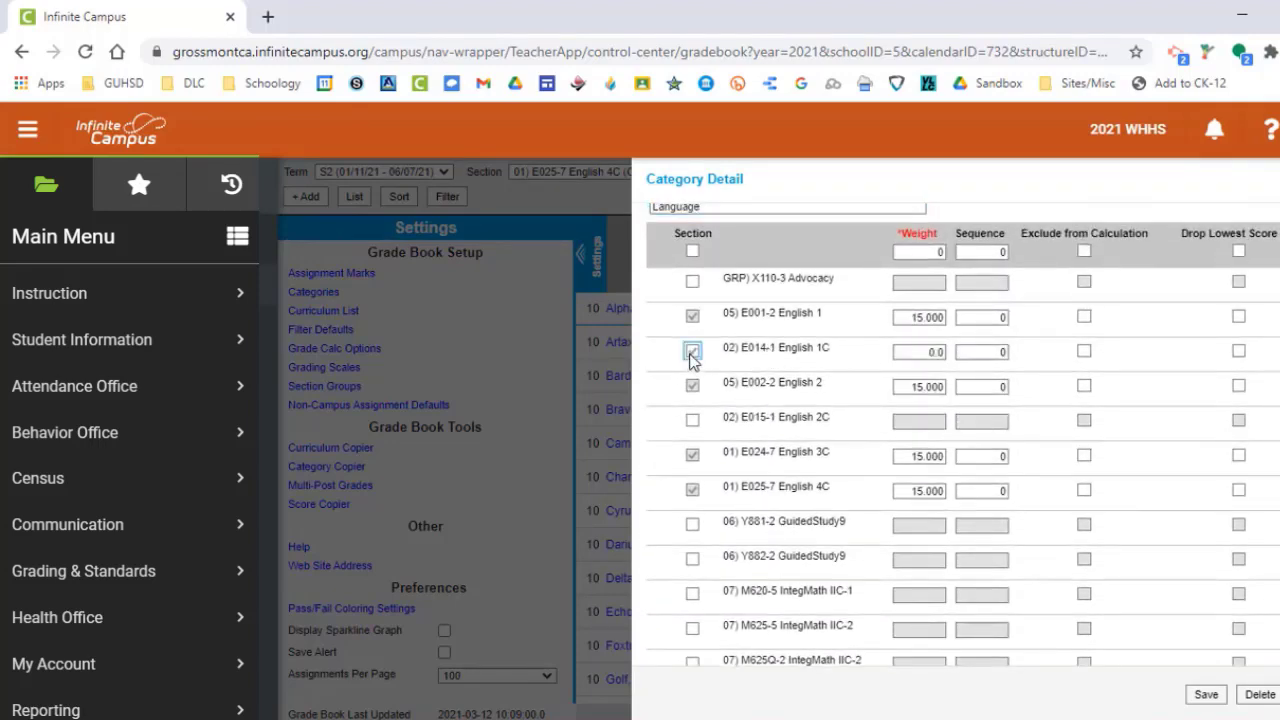
{"action": "left_click", "coordinate": [692, 352]}
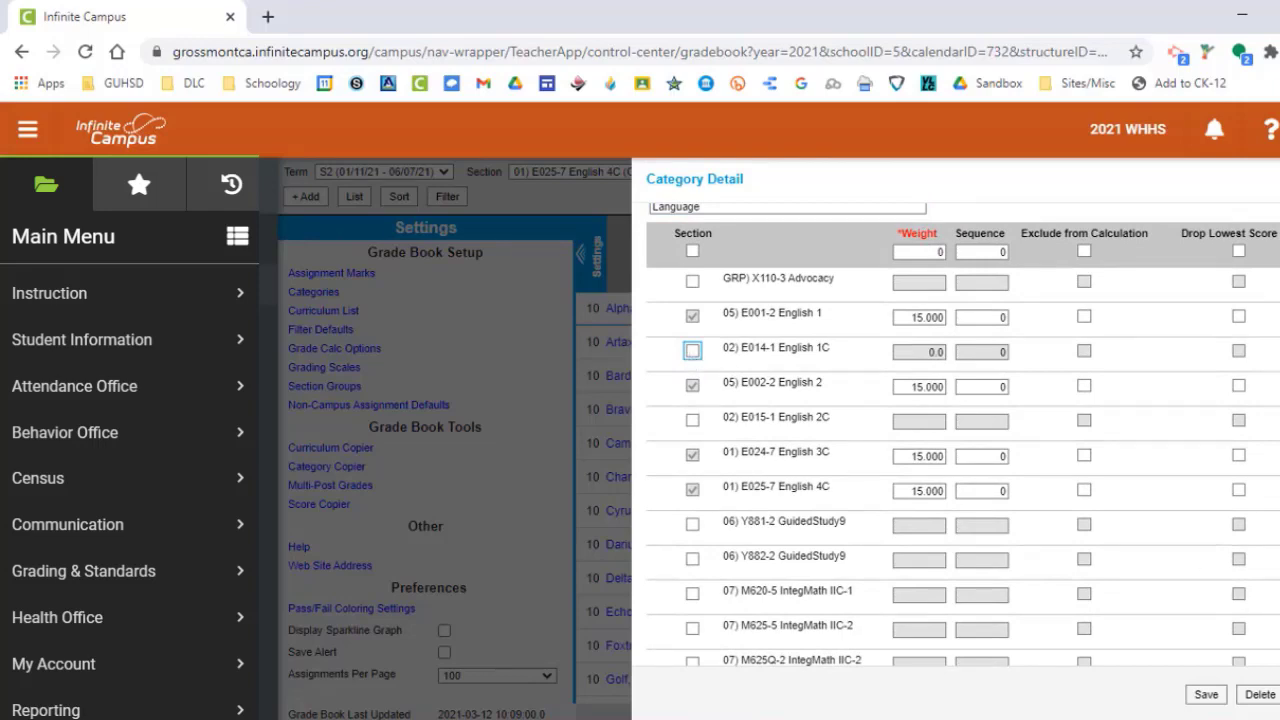
{"action": "left_click", "coordinate": [1279, 694]}
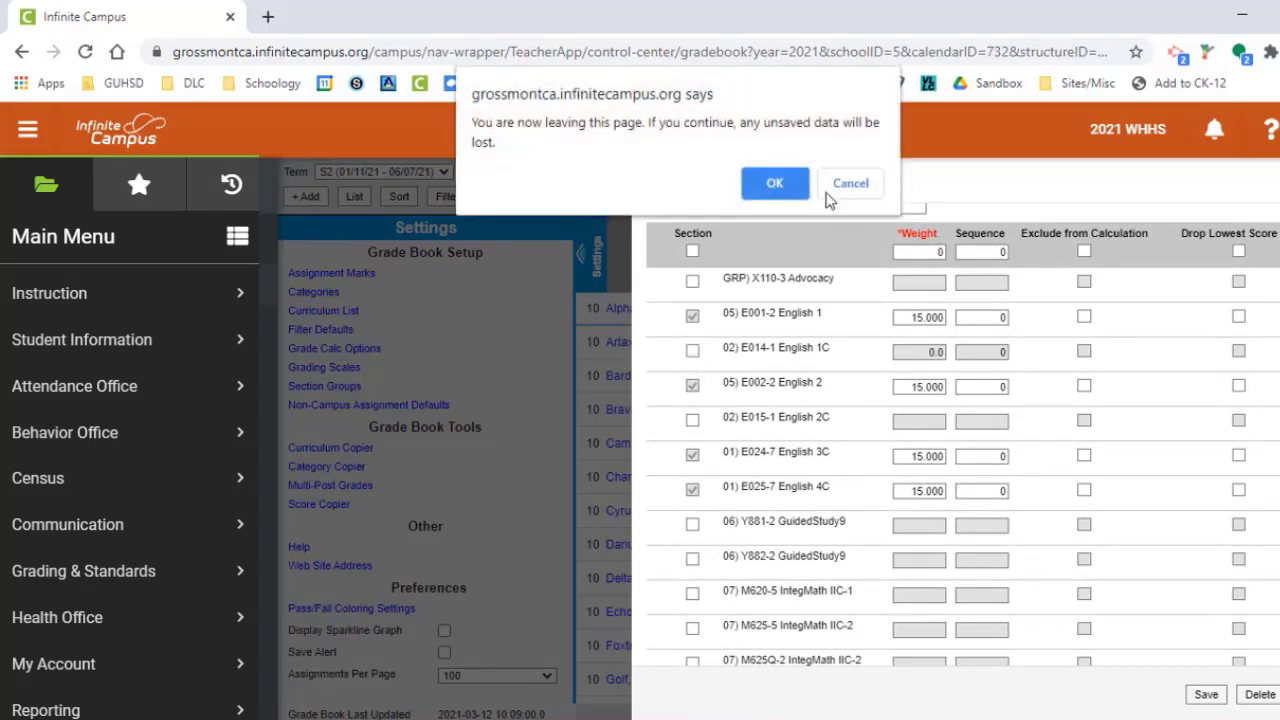
{"action": "left_click", "coordinate": [776, 190]}
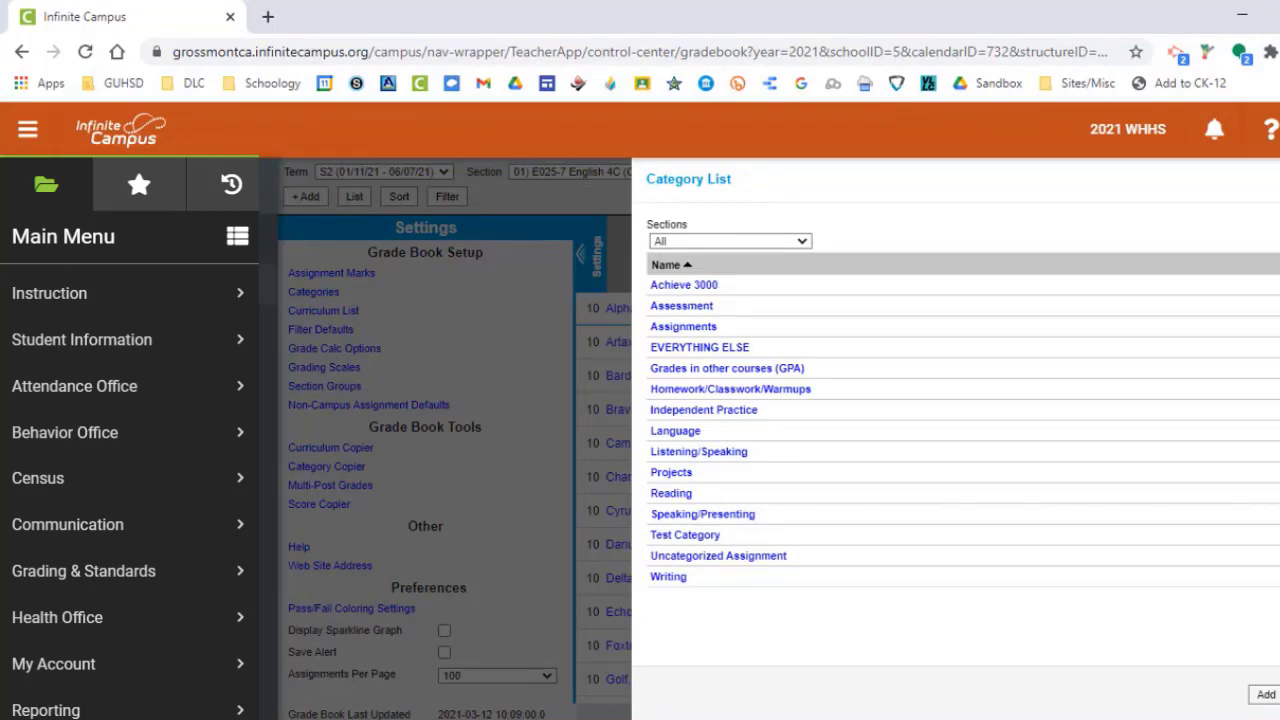
{"action": "left_click", "coordinate": [1279, 694]}
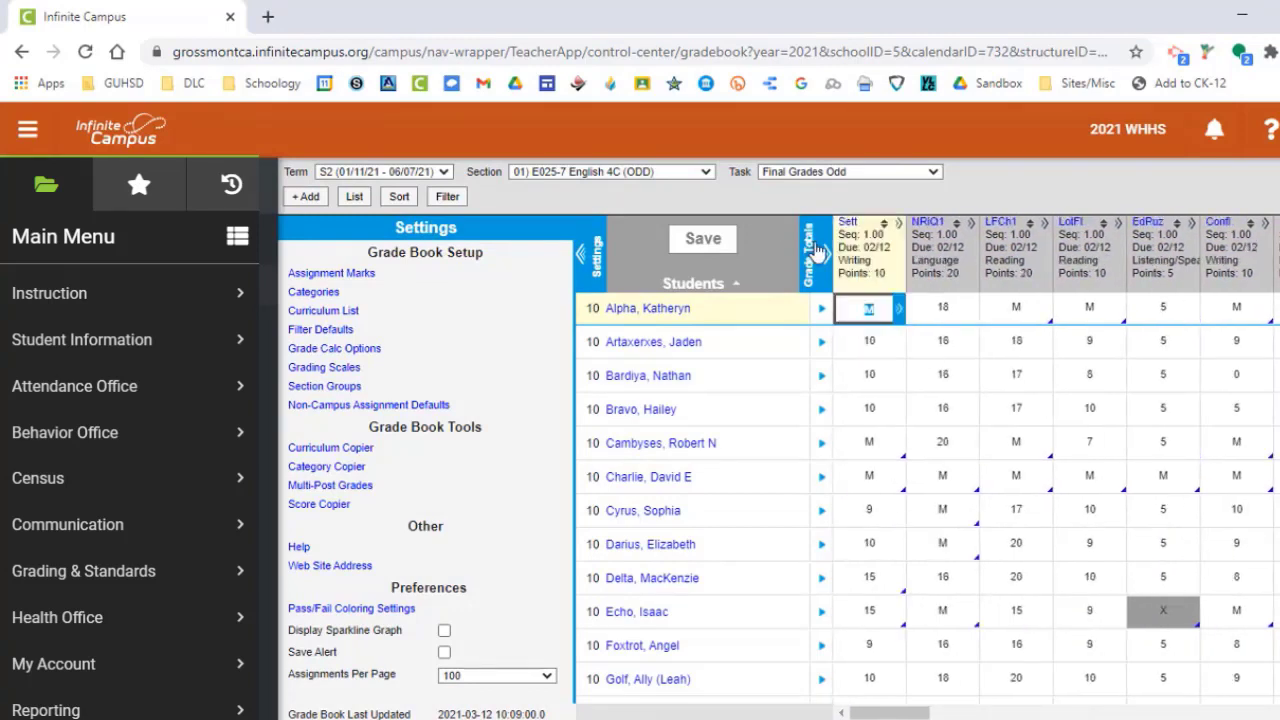
Step: Set Final Grades Odd to calculate an In-Progress Grade with the GUHSD Grading Scale, and save the grade calculation options
{"action": "left_click", "coordinate": [338, 350]}
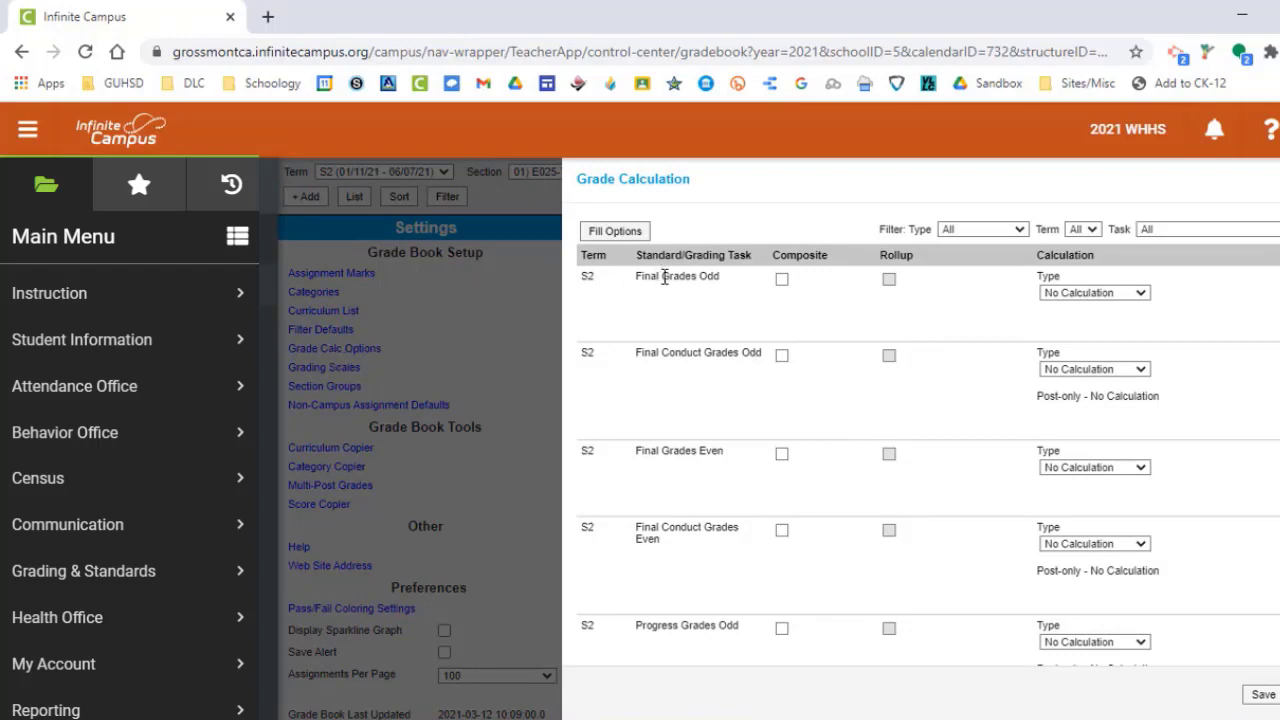
{"action": "left_click", "coordinate": [1096, 294]}
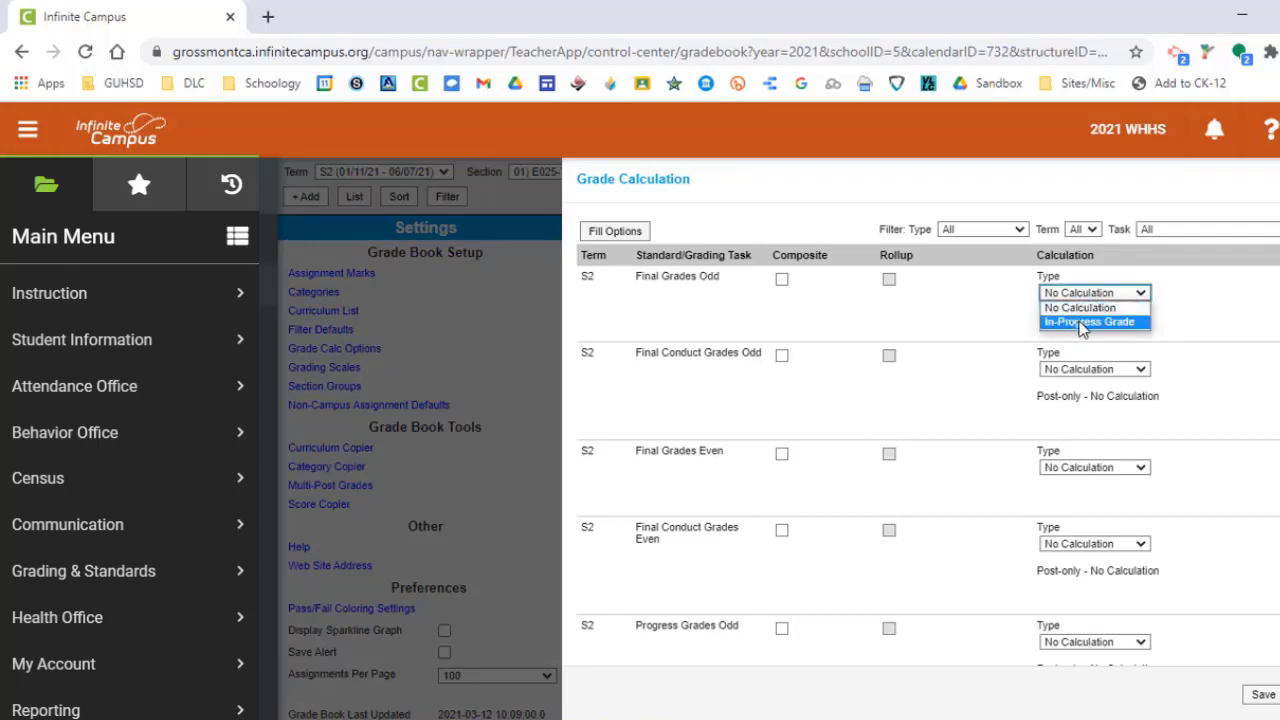
{"action": "left_click", "coordinate": [1082, 322]}
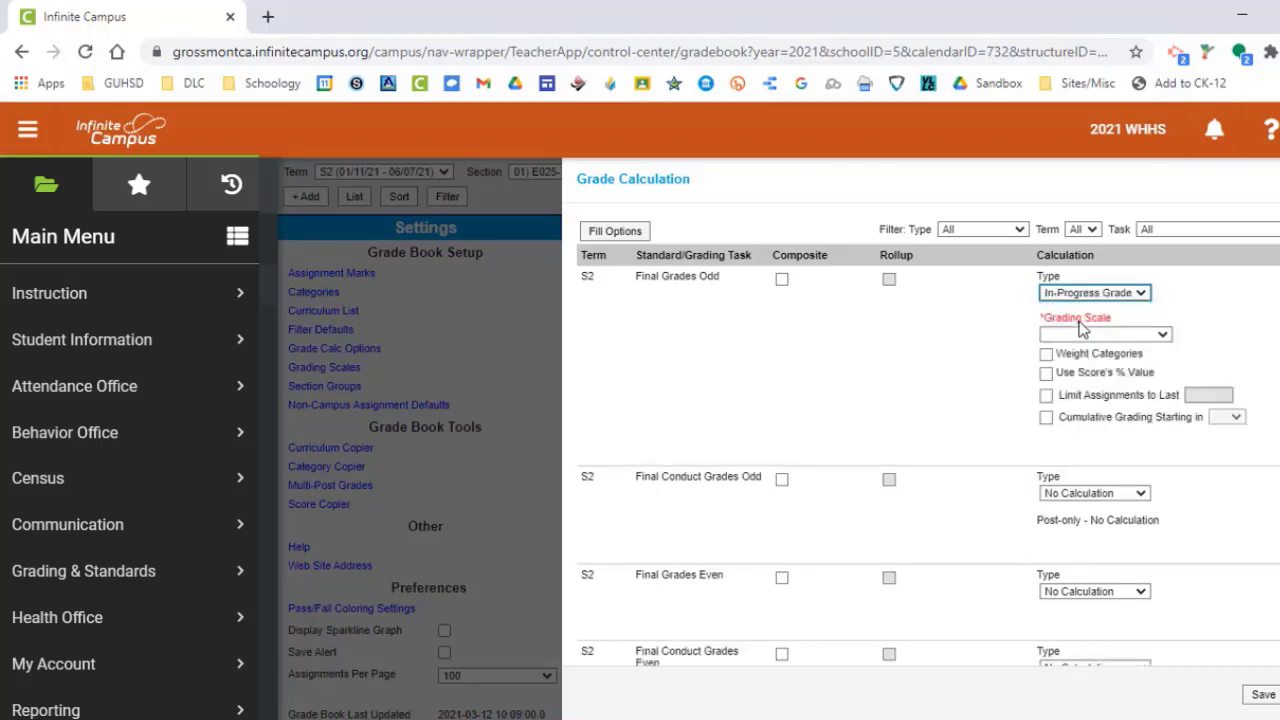
{"action": "left_click", "coordinate": [1078, 336]}
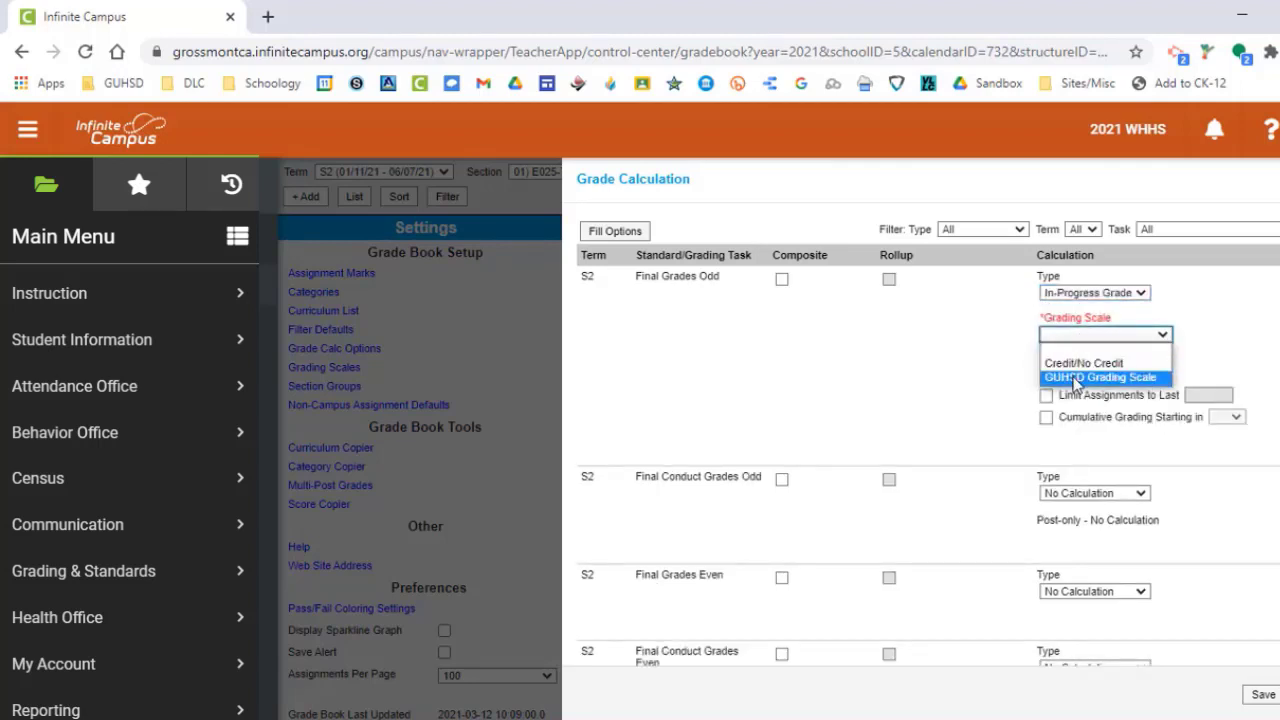
{"action": "left_click", "coordinate": [1077, 380]}
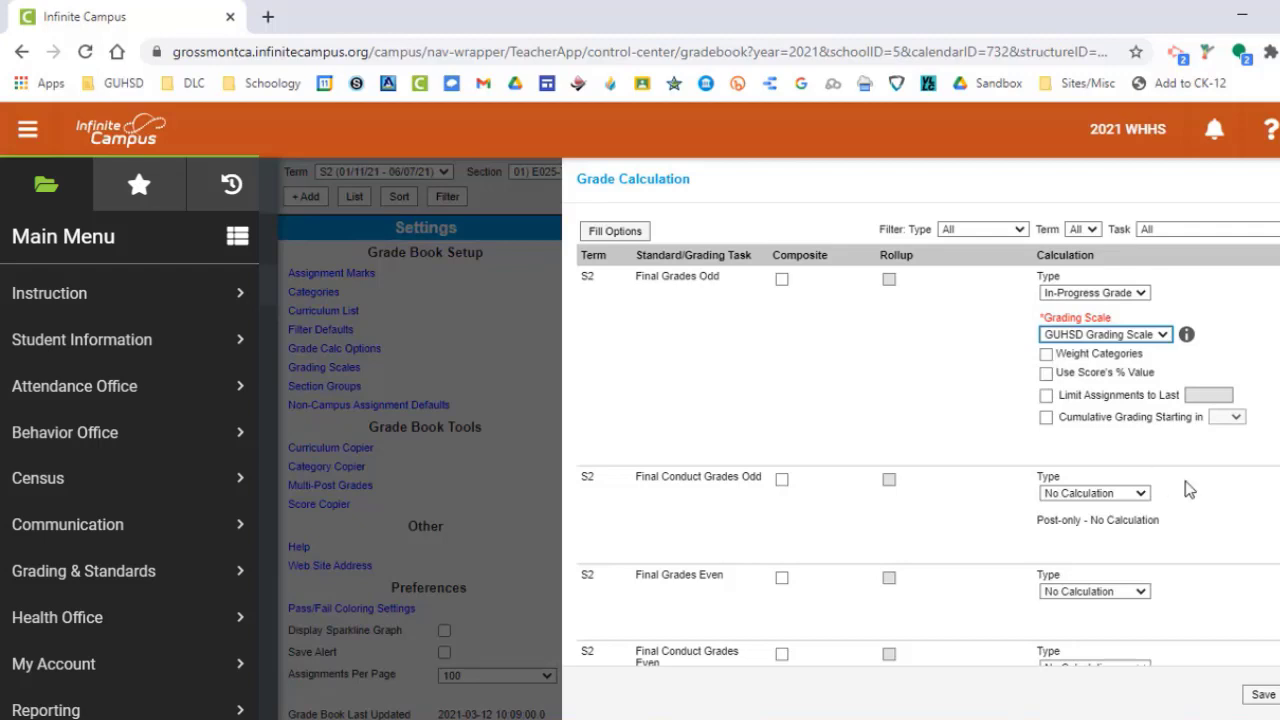
{"action": "left_click", "coordinate": [1259, 698]}
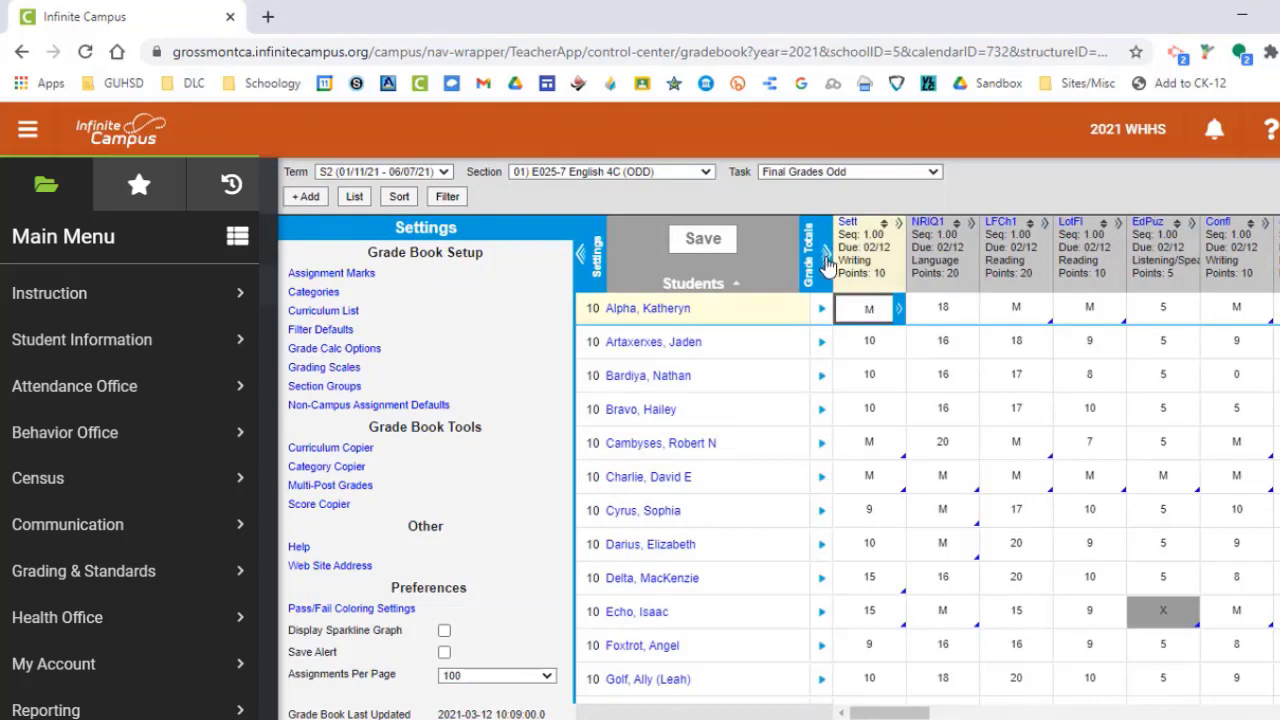
Step: Expand the grade totals and examine the students' category percentages and in-progress points, percent and grades
{"action": "left_click", "coordinate": [825, 252]}
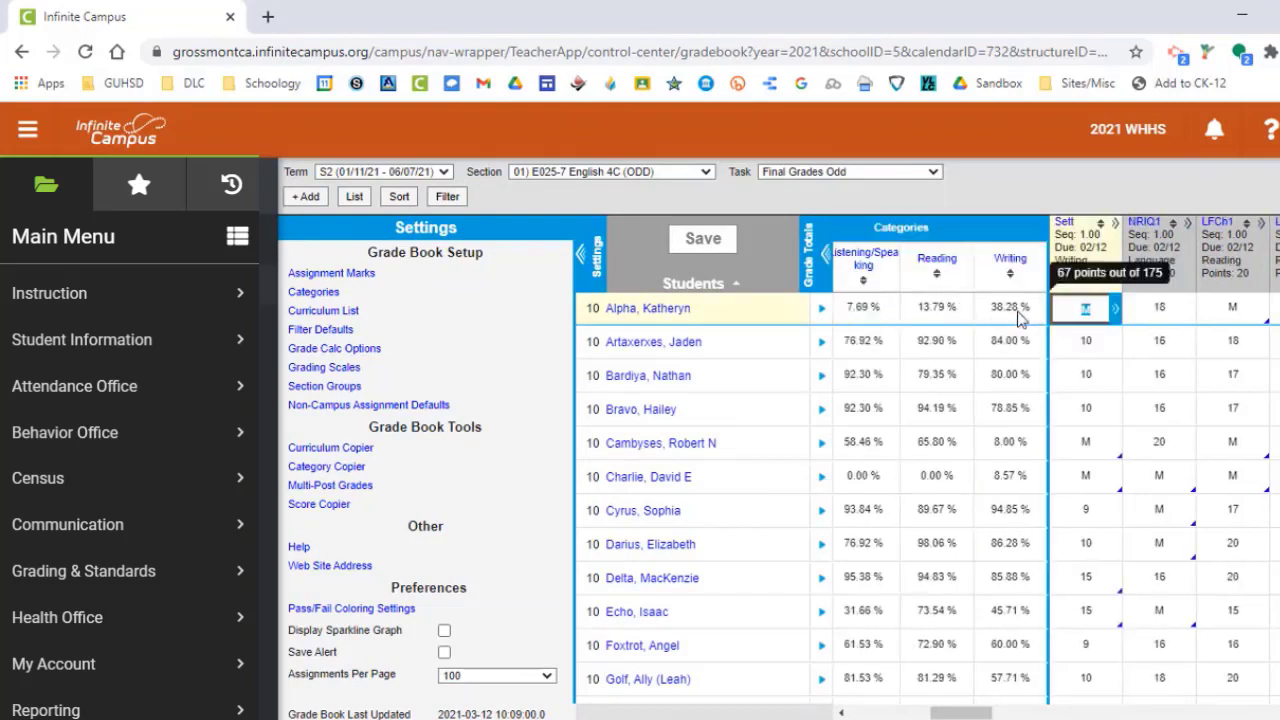
{"action": "double_click", "coordinate": [967, 314]}
{"action": "scroll", "coordinate": [967, 314], "scroll_direction": "right", "scroll_amount": 1}
{"action": "scroll", "coordinate": [967, 320], "scroll_direction": "left", "scroll_amount": 3}
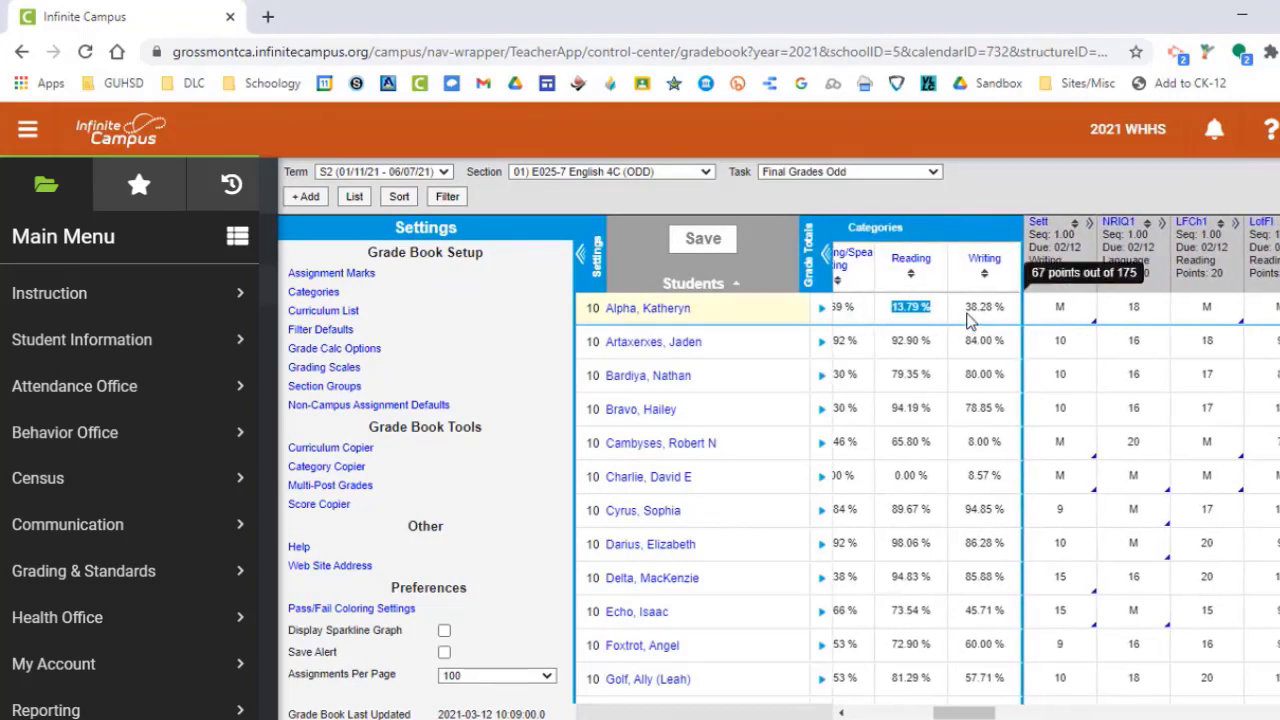
{"action": "scroll", "coordinate": [967, 320], "scroll_direction": "left", "scroll_amount": 3}
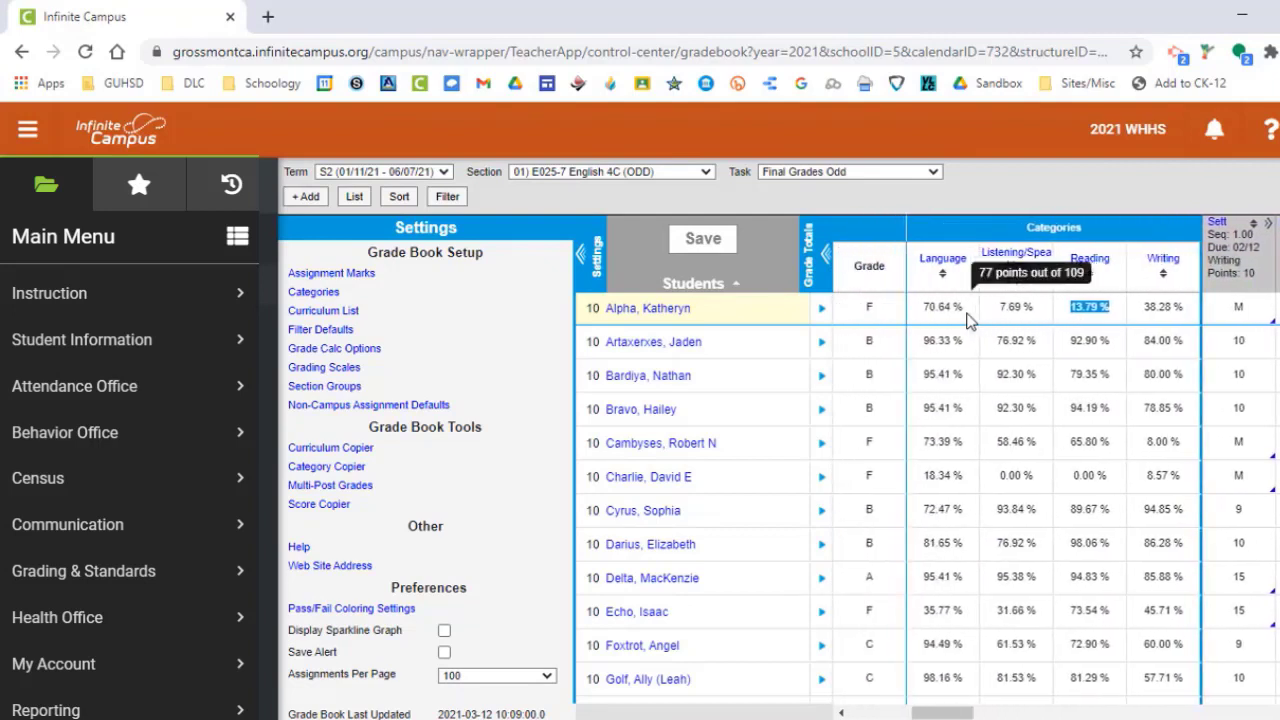
{"action": "scroll", "coordinate": [967, 320], "scroll_direction": "left", "scroll_amount": 3}
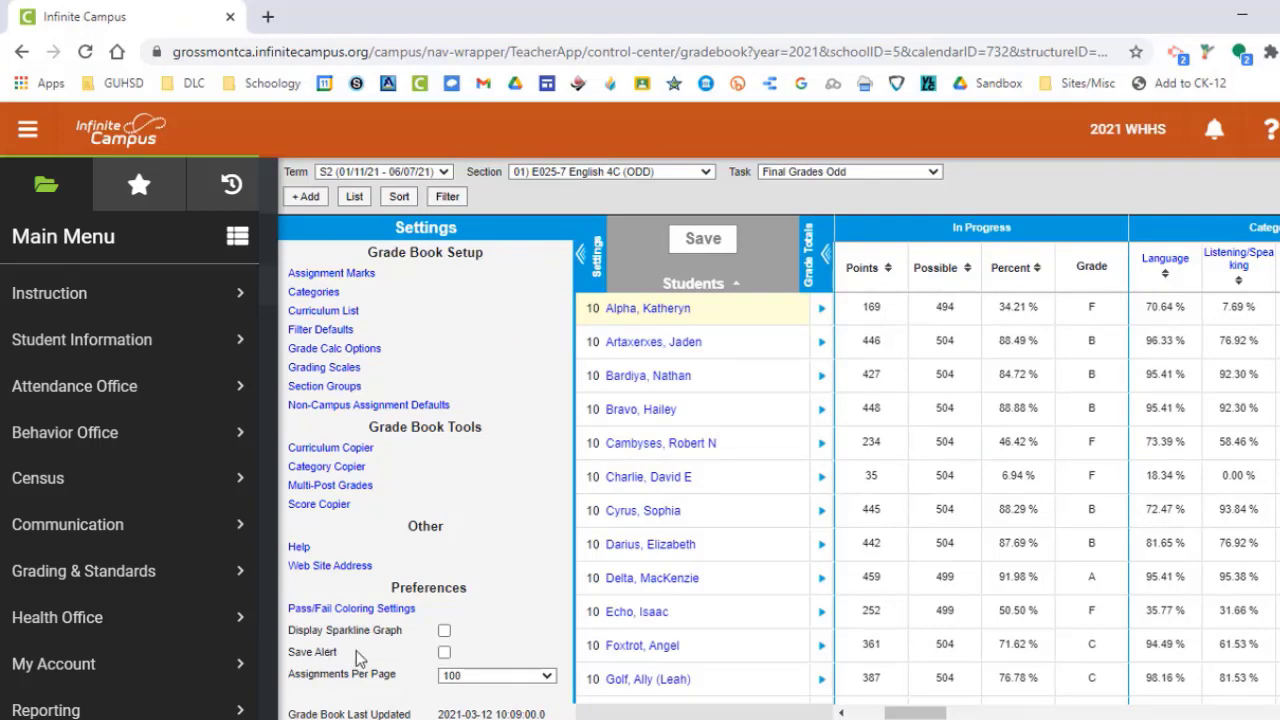
Step: Turn on the Save Alert preference for the grade book
{"action": "left_click", "coordinate": [444, 653]}
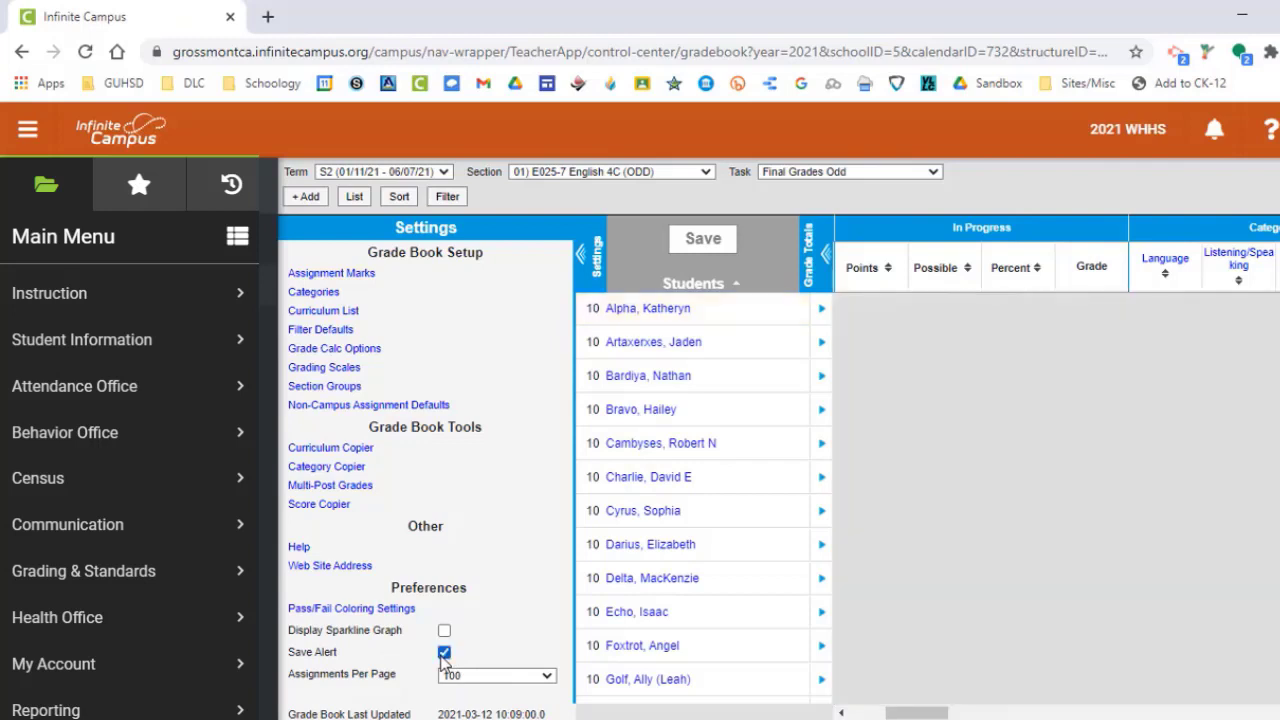